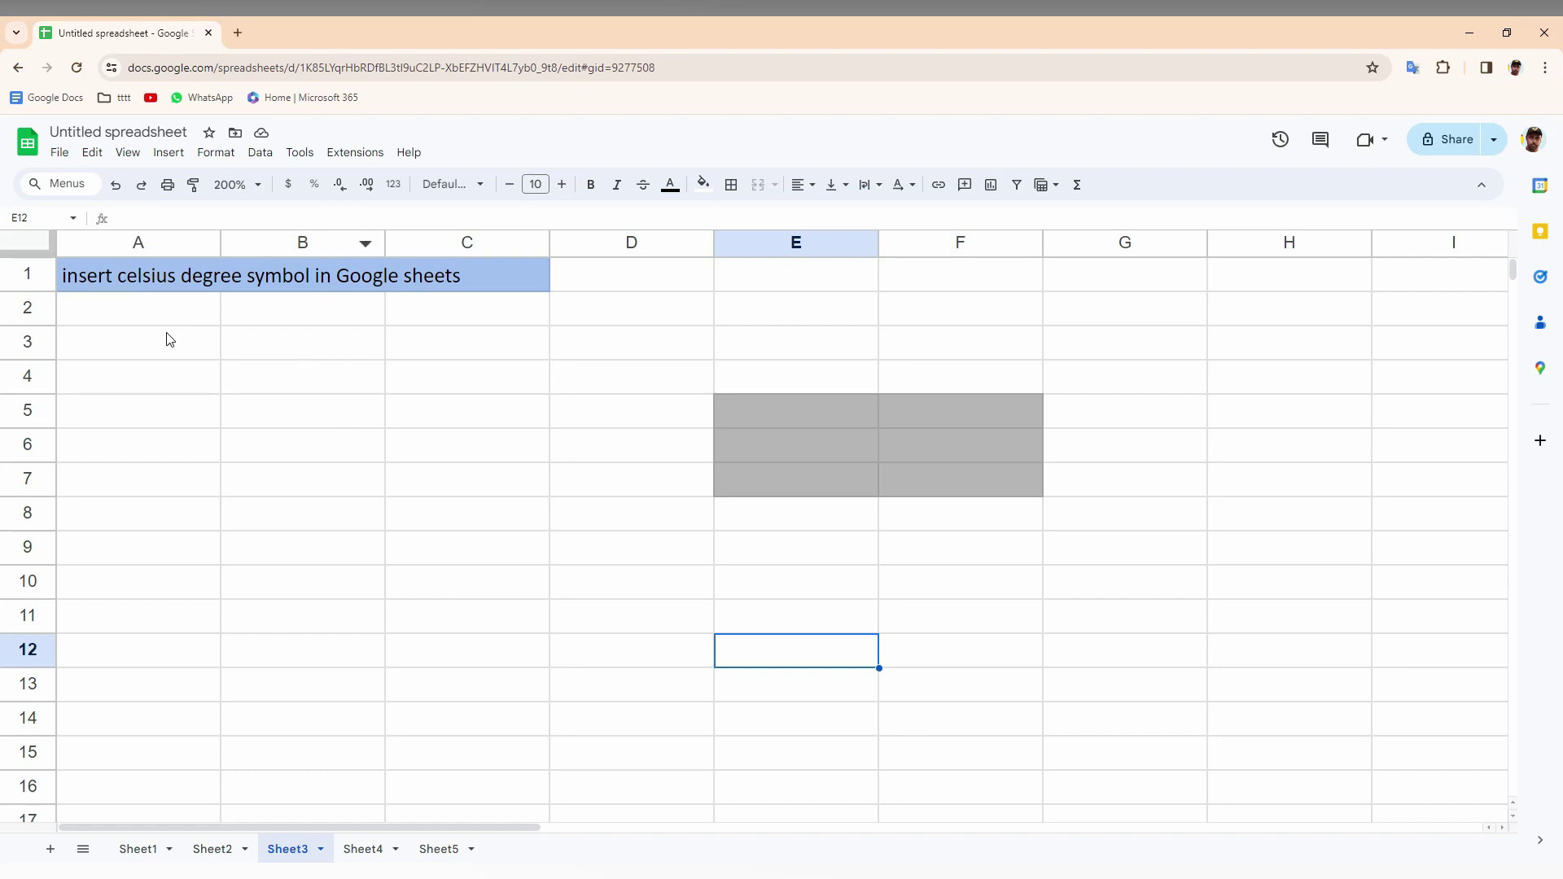
# - Write the shortcut notes 'alt 0176' in E5 and 'win' in E6, then move to F6
pyautogui.click(168, 153)
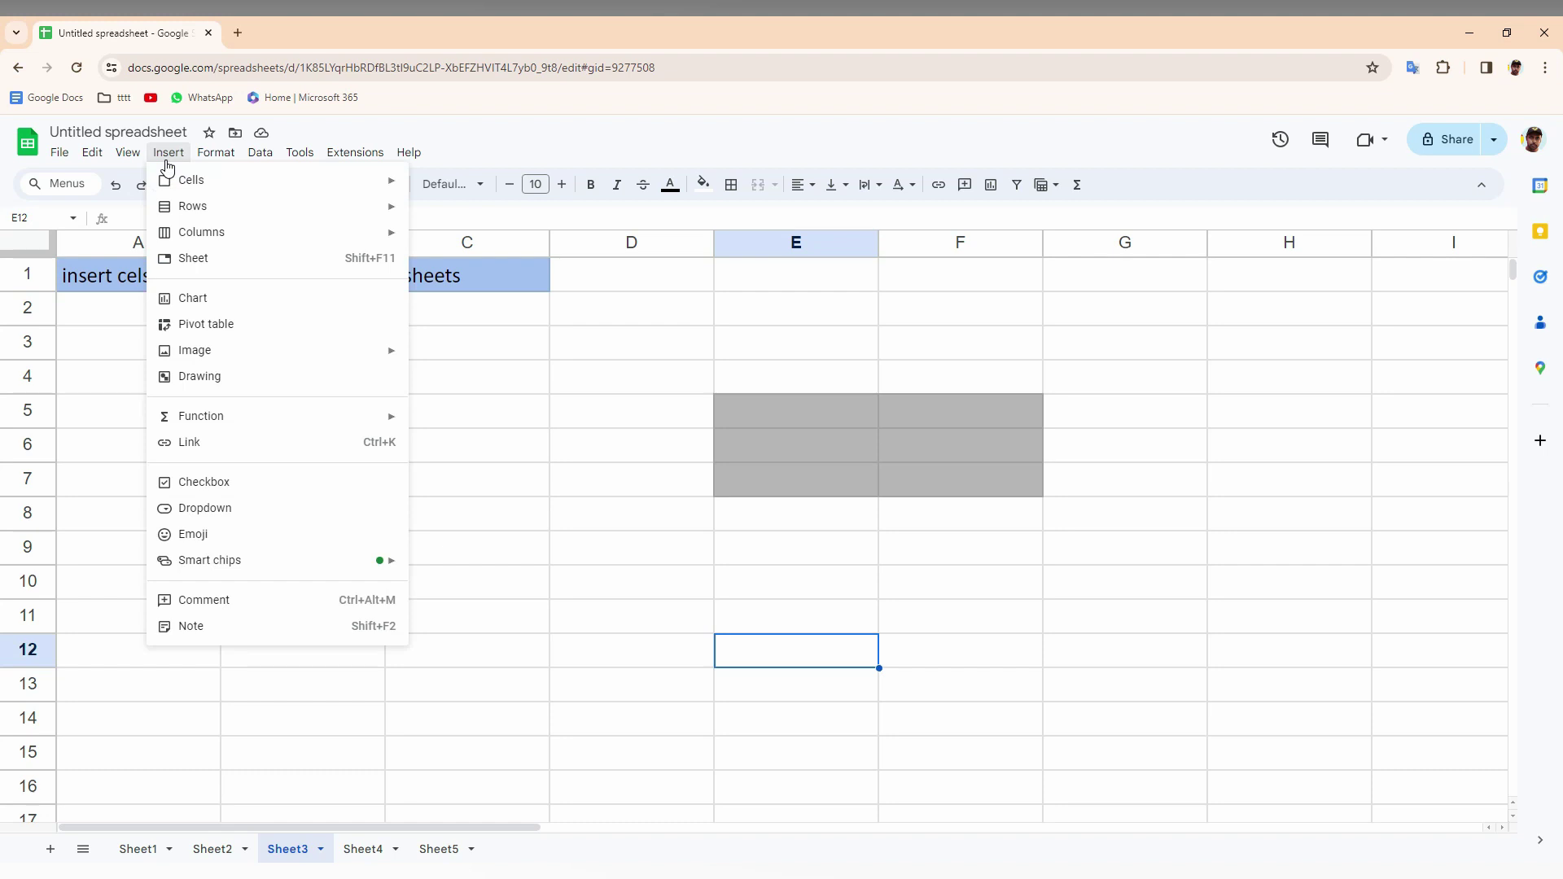
pyautogui.click(455, 452)
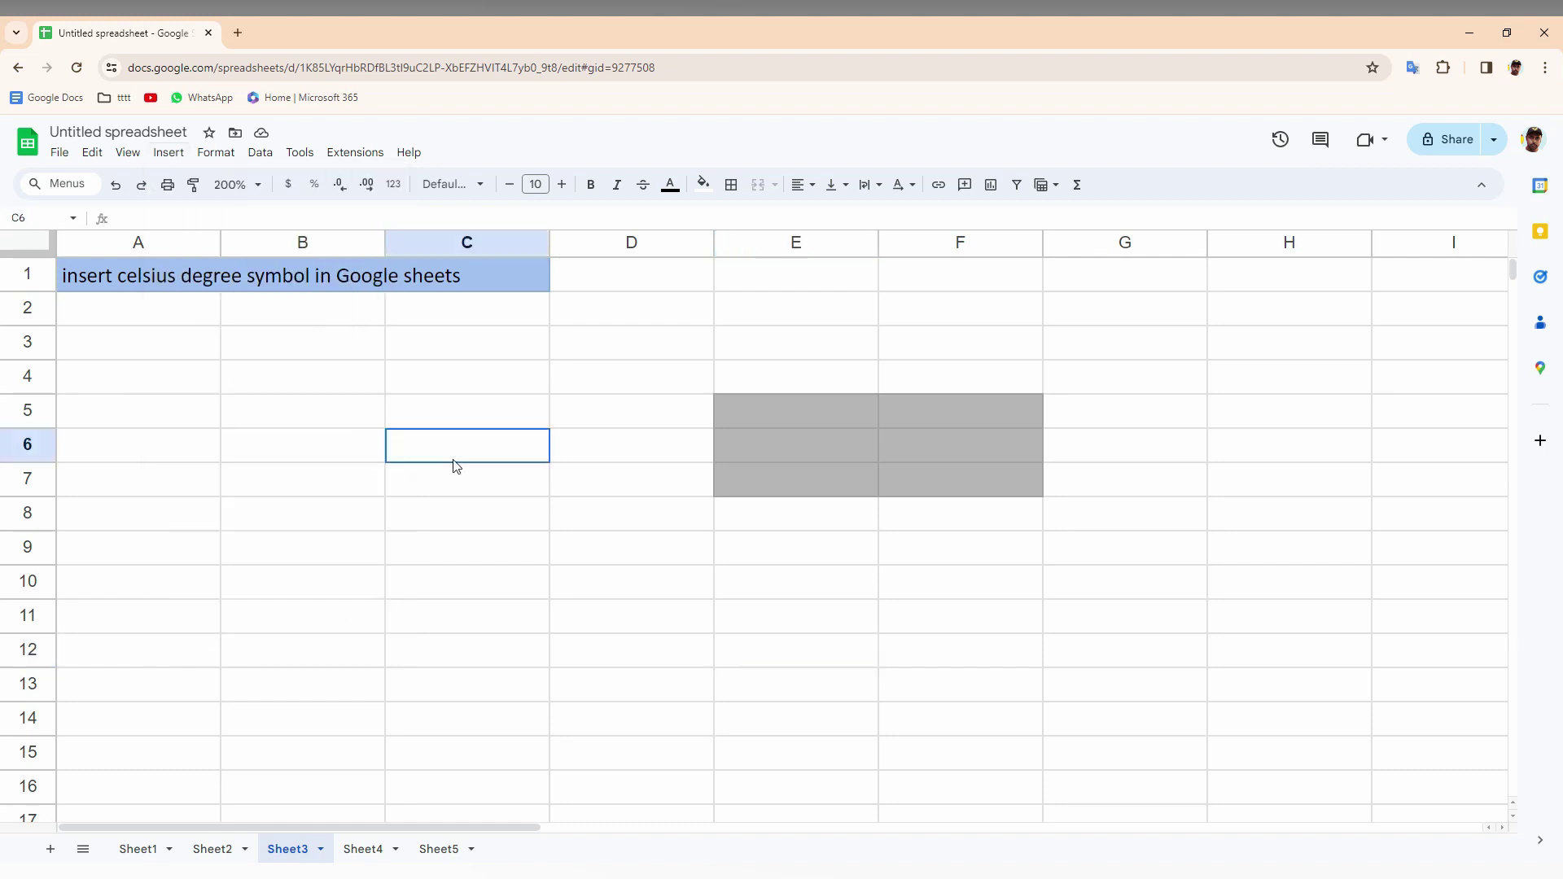
pyautogui.click(730, 414)
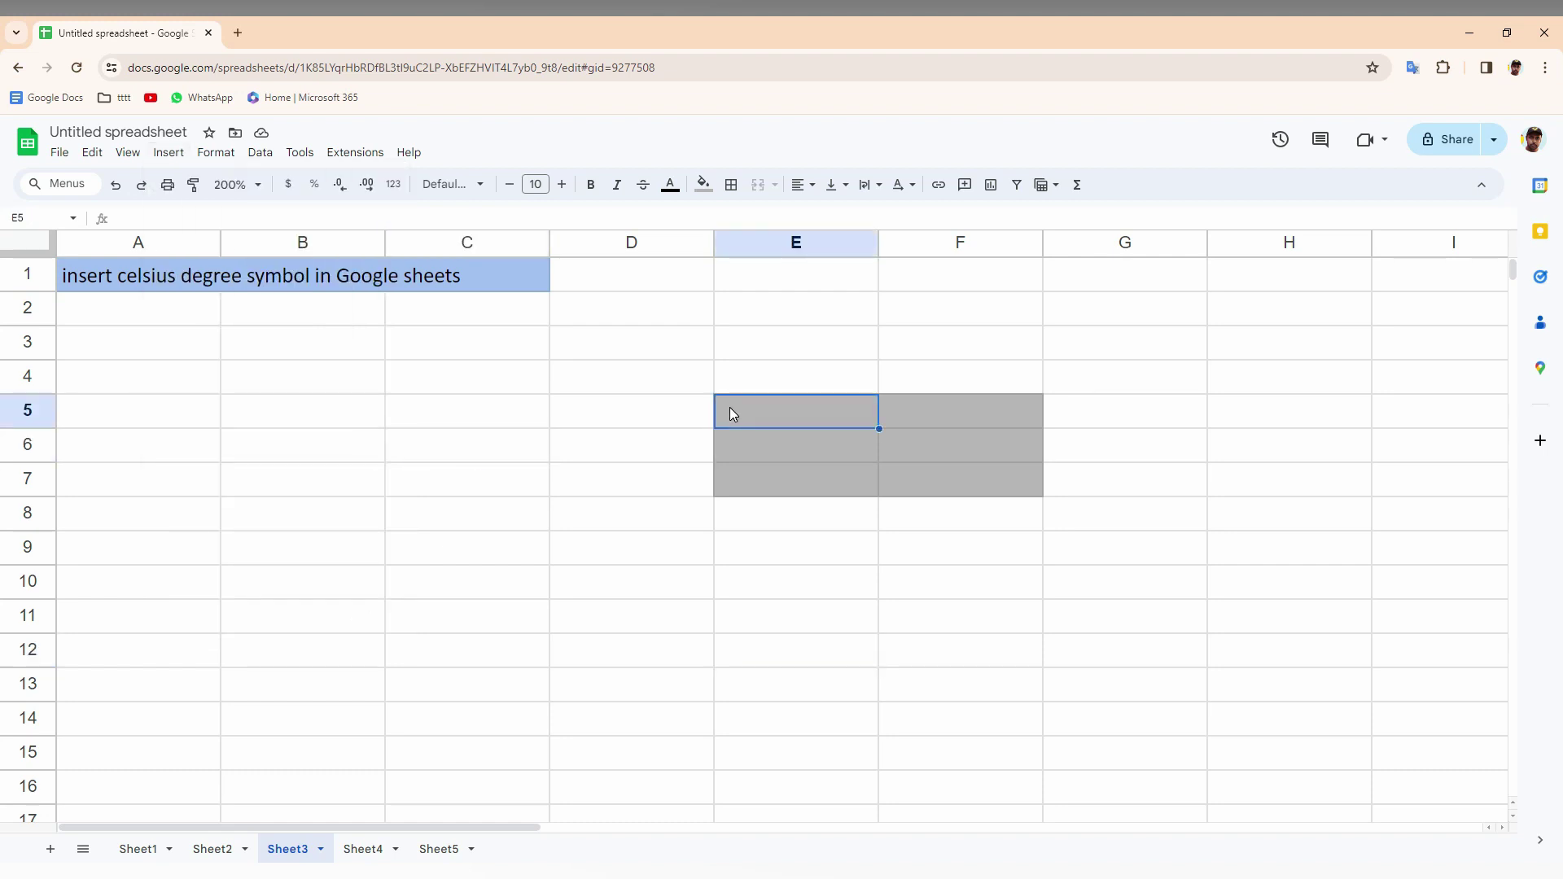
pyautogui.doubleClick(741, 411)
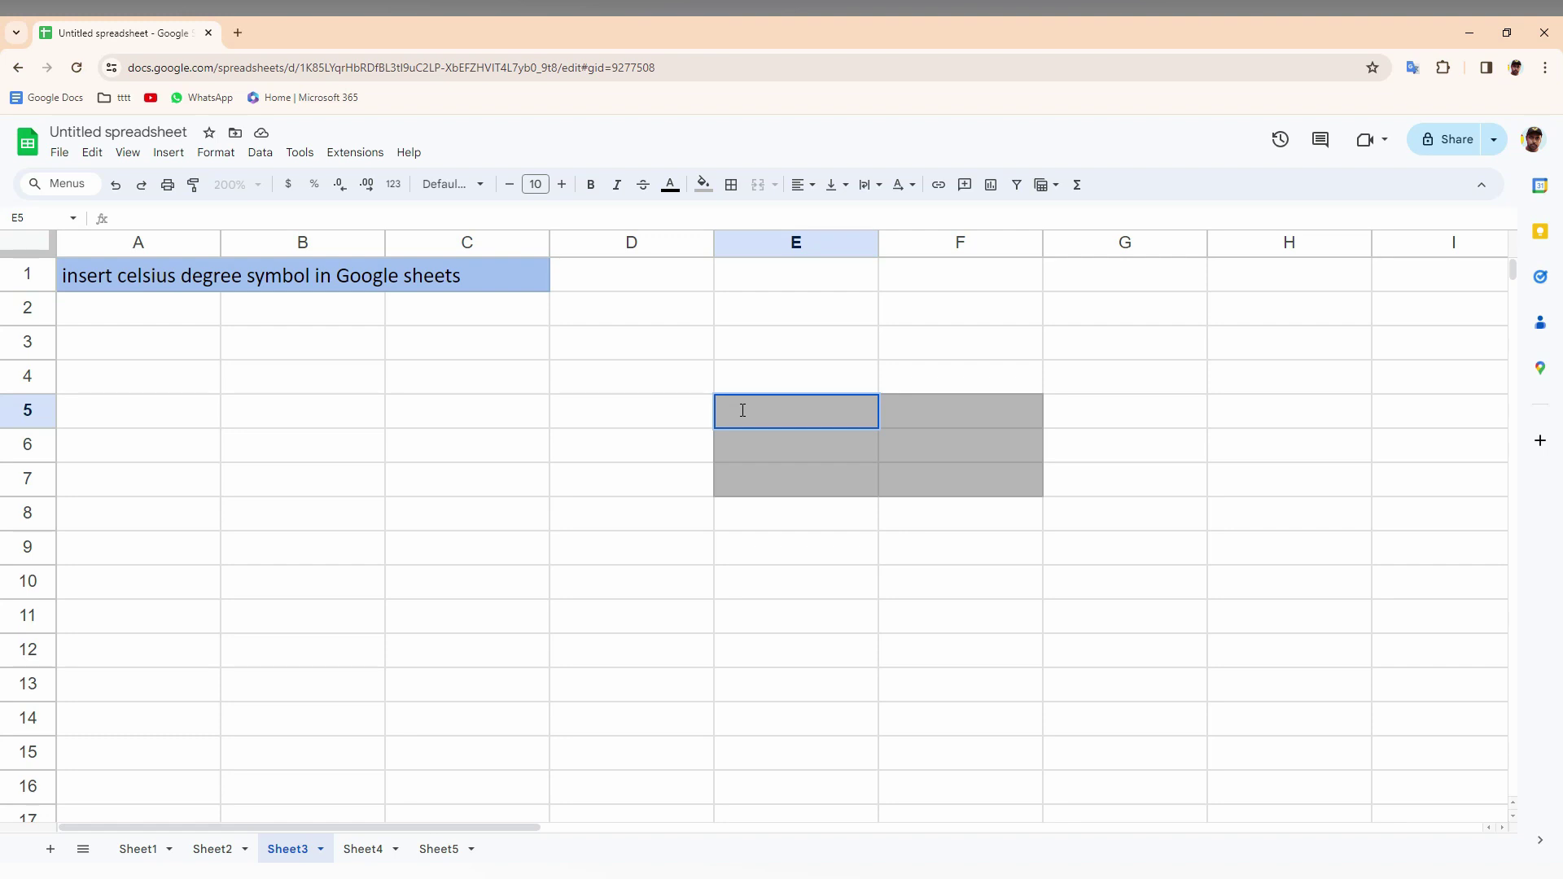
pyautogui.write('al')
pyautogui.write('t ')
pyautogui.write('0176')
pyautogui.click(742, 460)
pyautogui.doubleClick(740, 457)
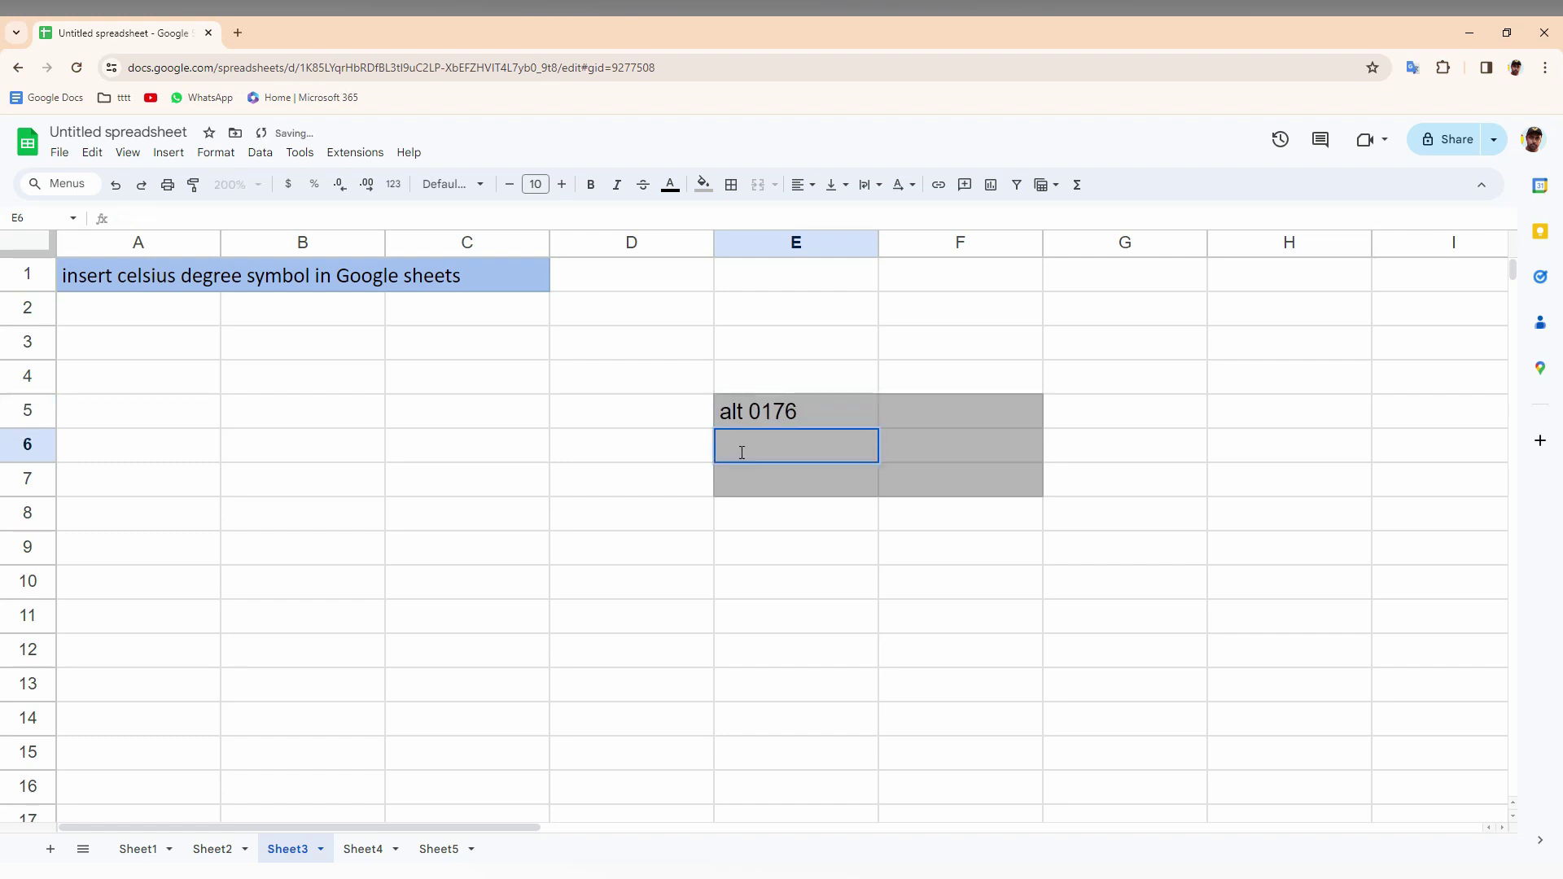
pyautogui.write('win')
pyautogui.press('Tab')
pyautogui.write('.')
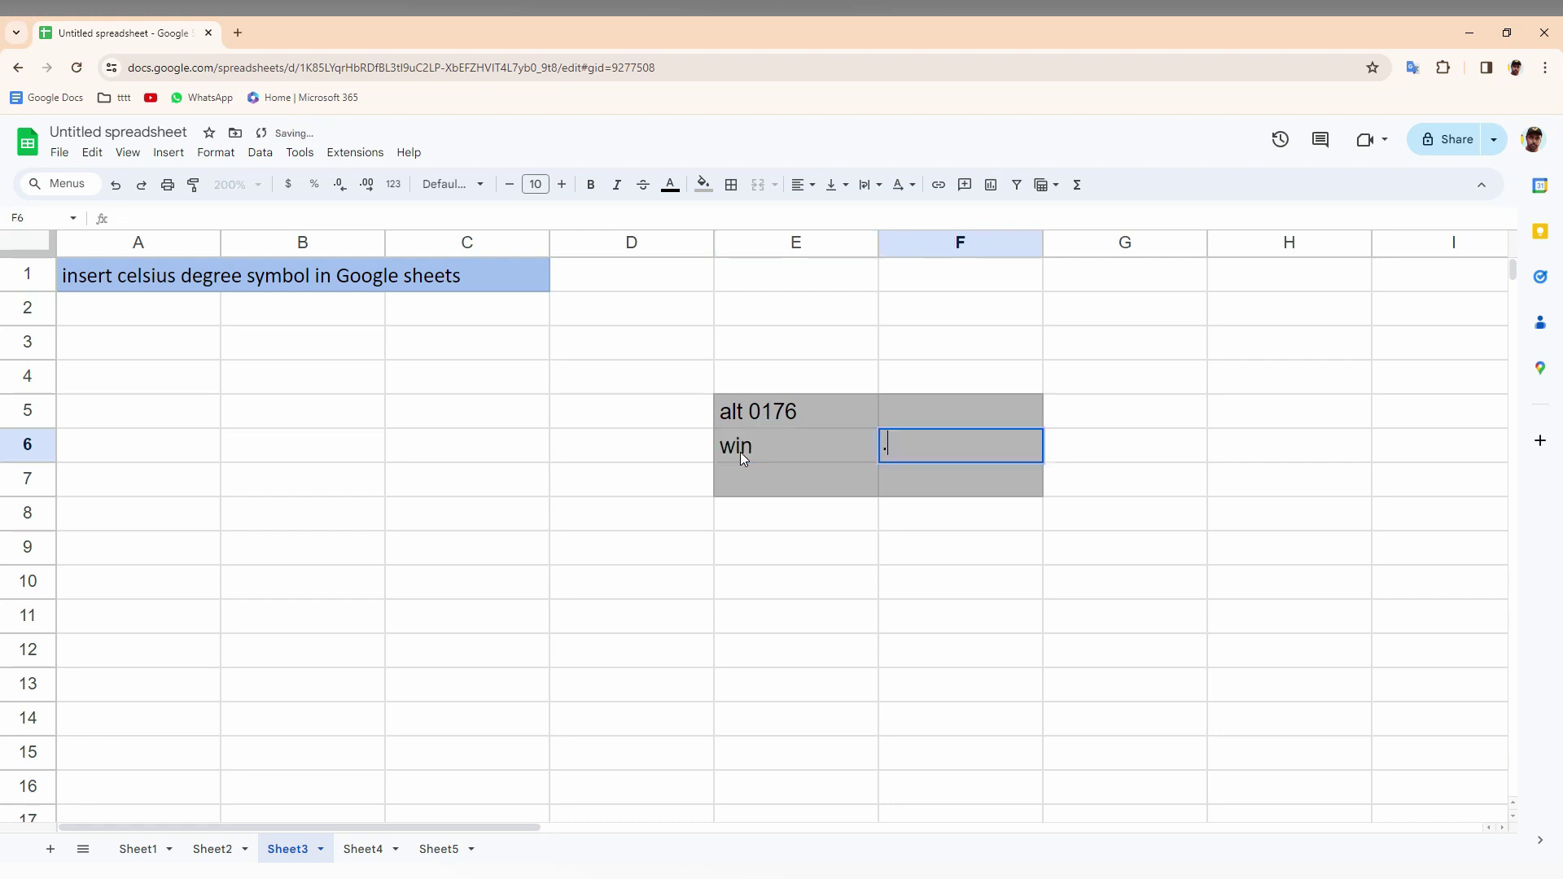
# - Commit F6's period, then fill A3 with 'C°C°C°C°C°C°' by pasting C° repeatedly
pyautogui.click(563, 426)
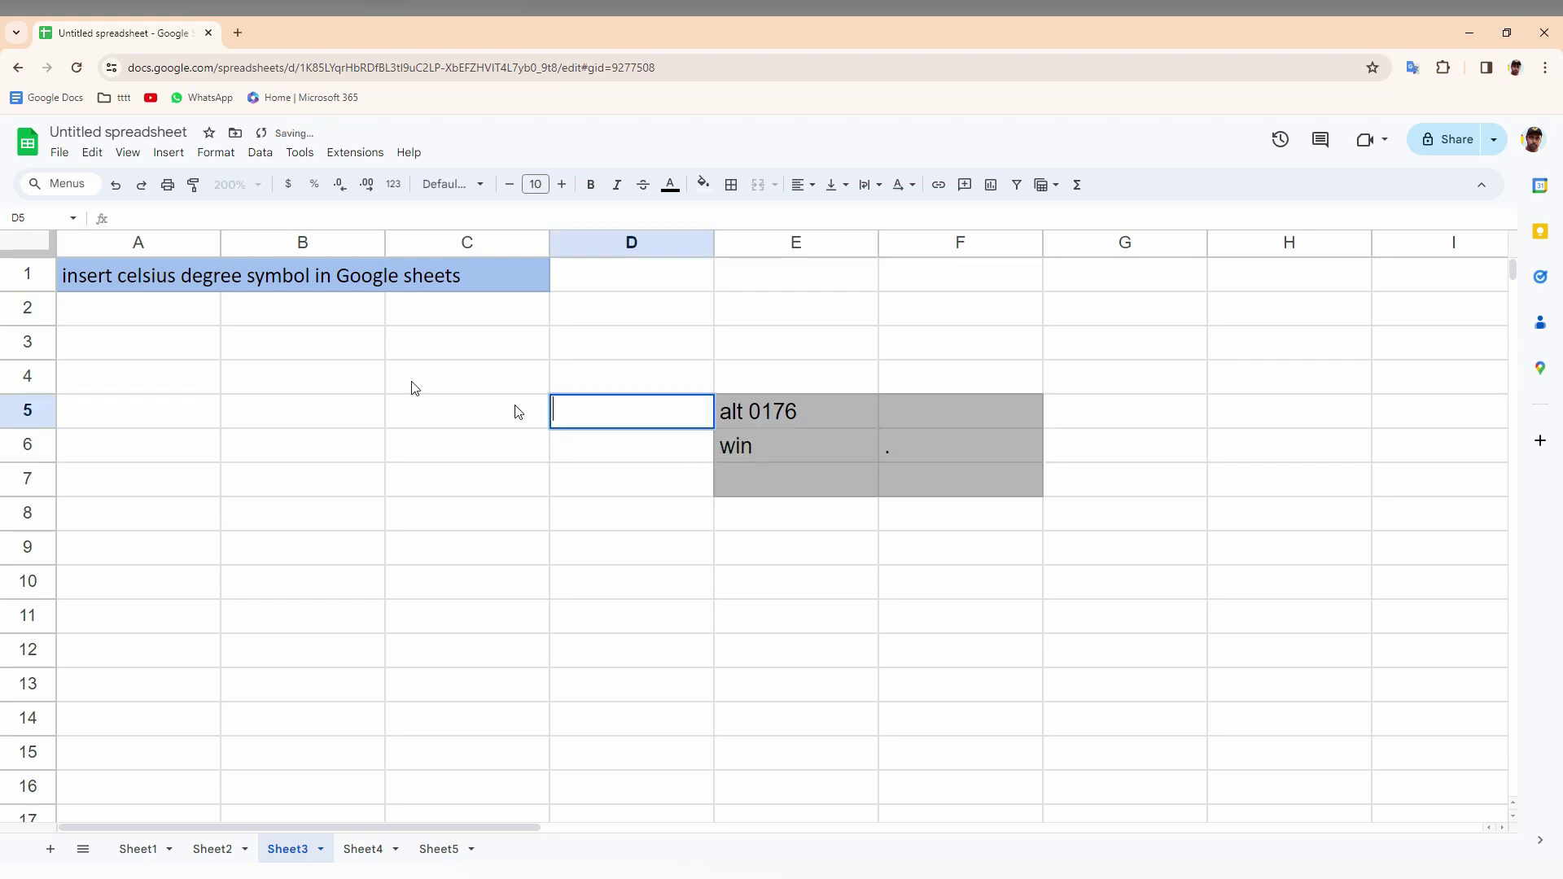
pyautogui.doubleClick(105, 345)
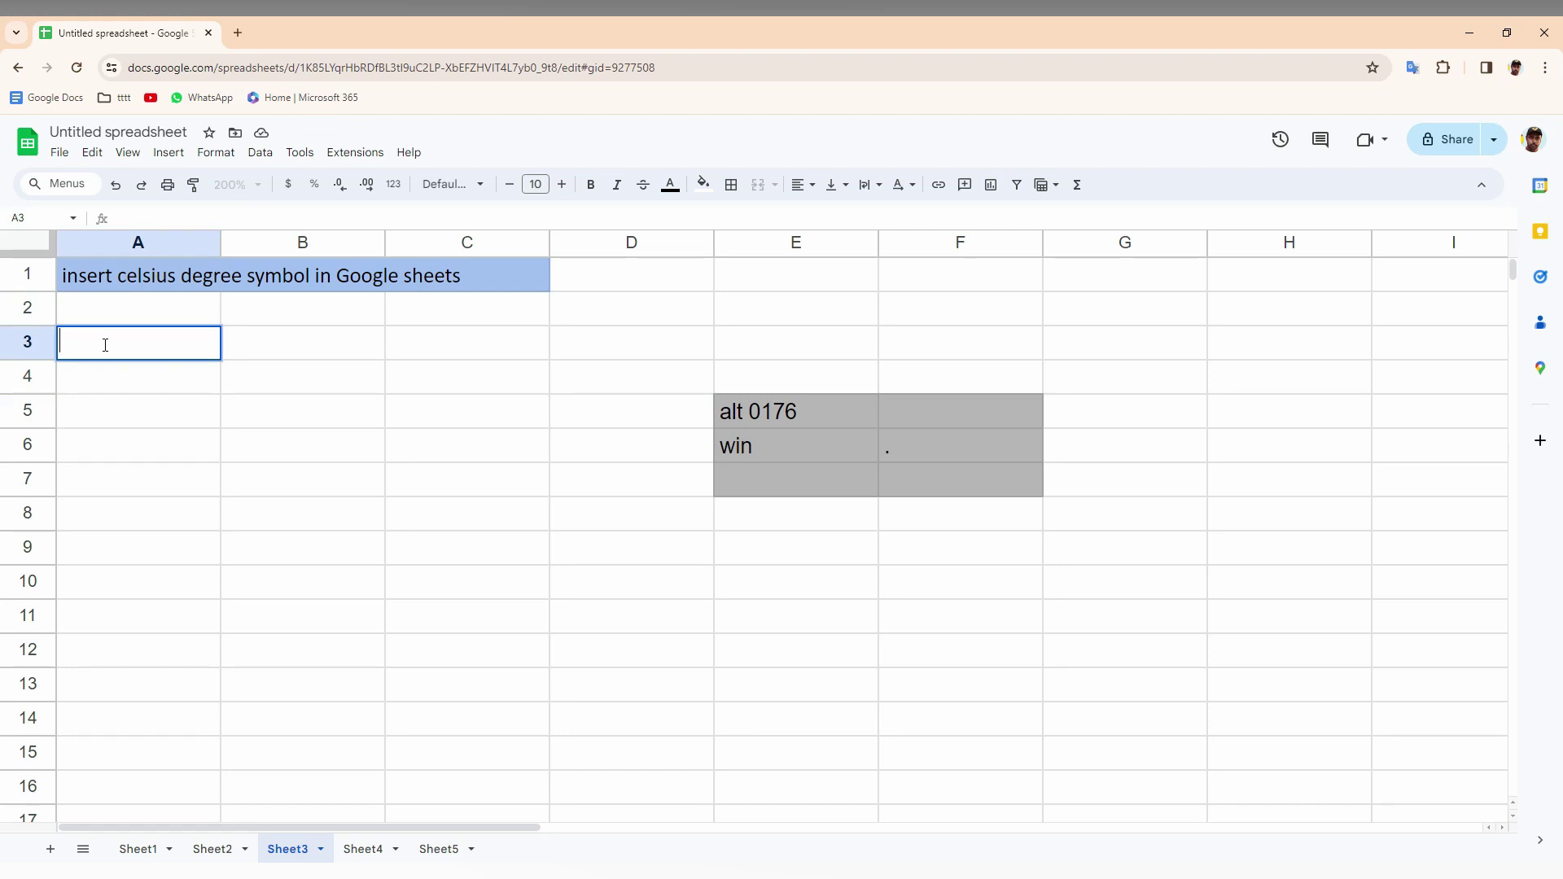
pyautogui.write('C')
pyautogui.write('°')
pyautogui.moveTo(118, 342); pyautogui.dragTo(64, 341)
pyautogui.hotkey('ctrl', 'c')
pyautogui.click(98, 345)
pyautogui.hotkey('ctrl', 'v')
pyautogui.hotkey('ctrl', 'v')
pyautogui.hotkey('ctrl', 'v')
pyautogui.hotkey('ctrl', 'v')
pyautogui.hotkey('ctrl', 'v')
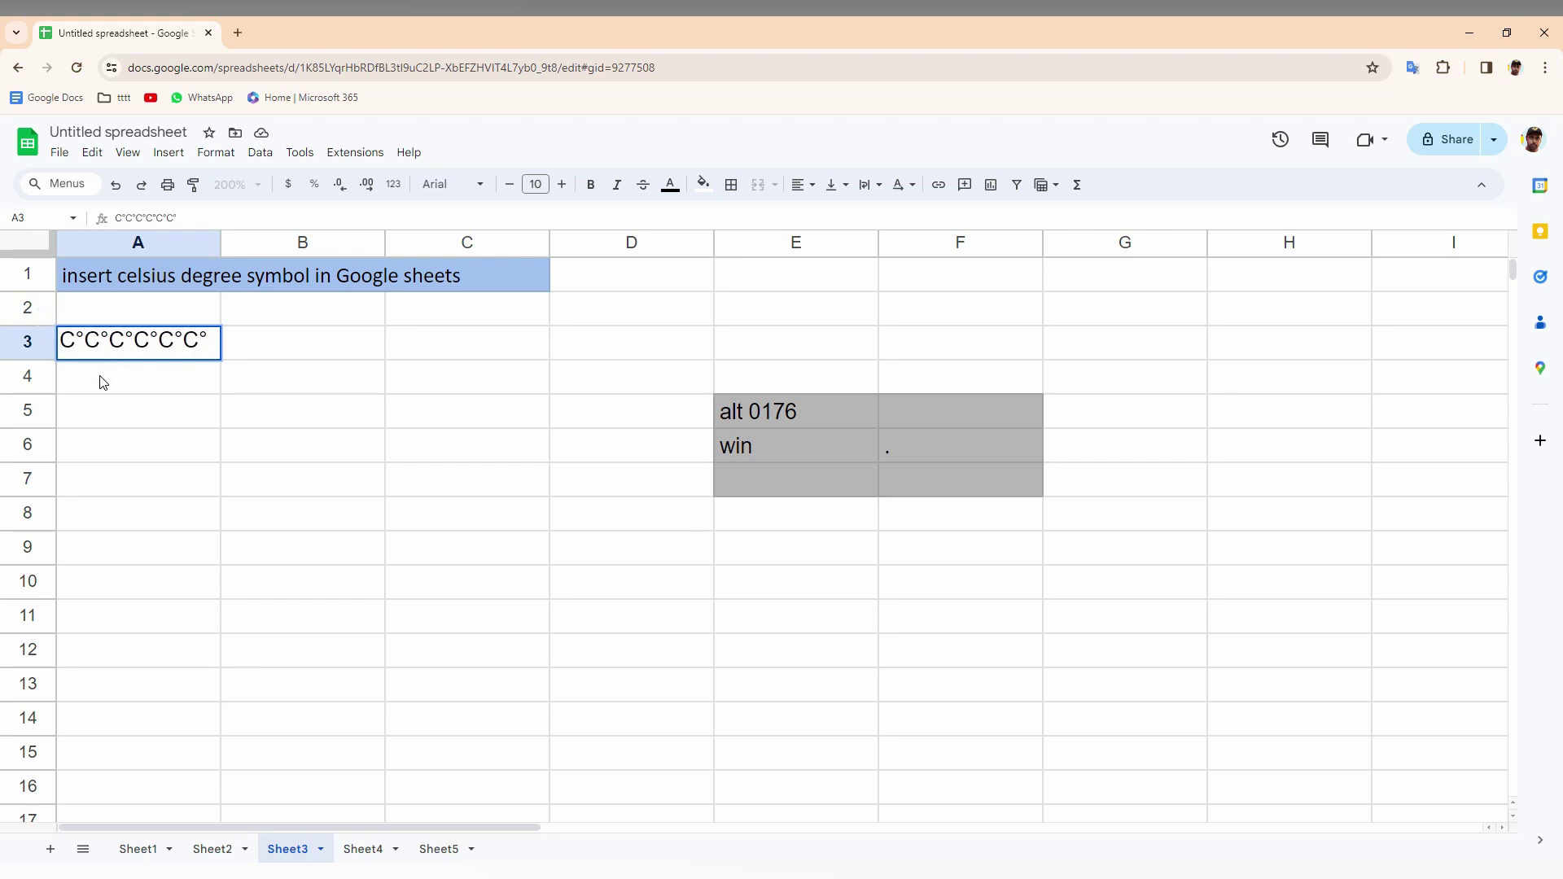
pyautogui.doubleClick(101, 379)
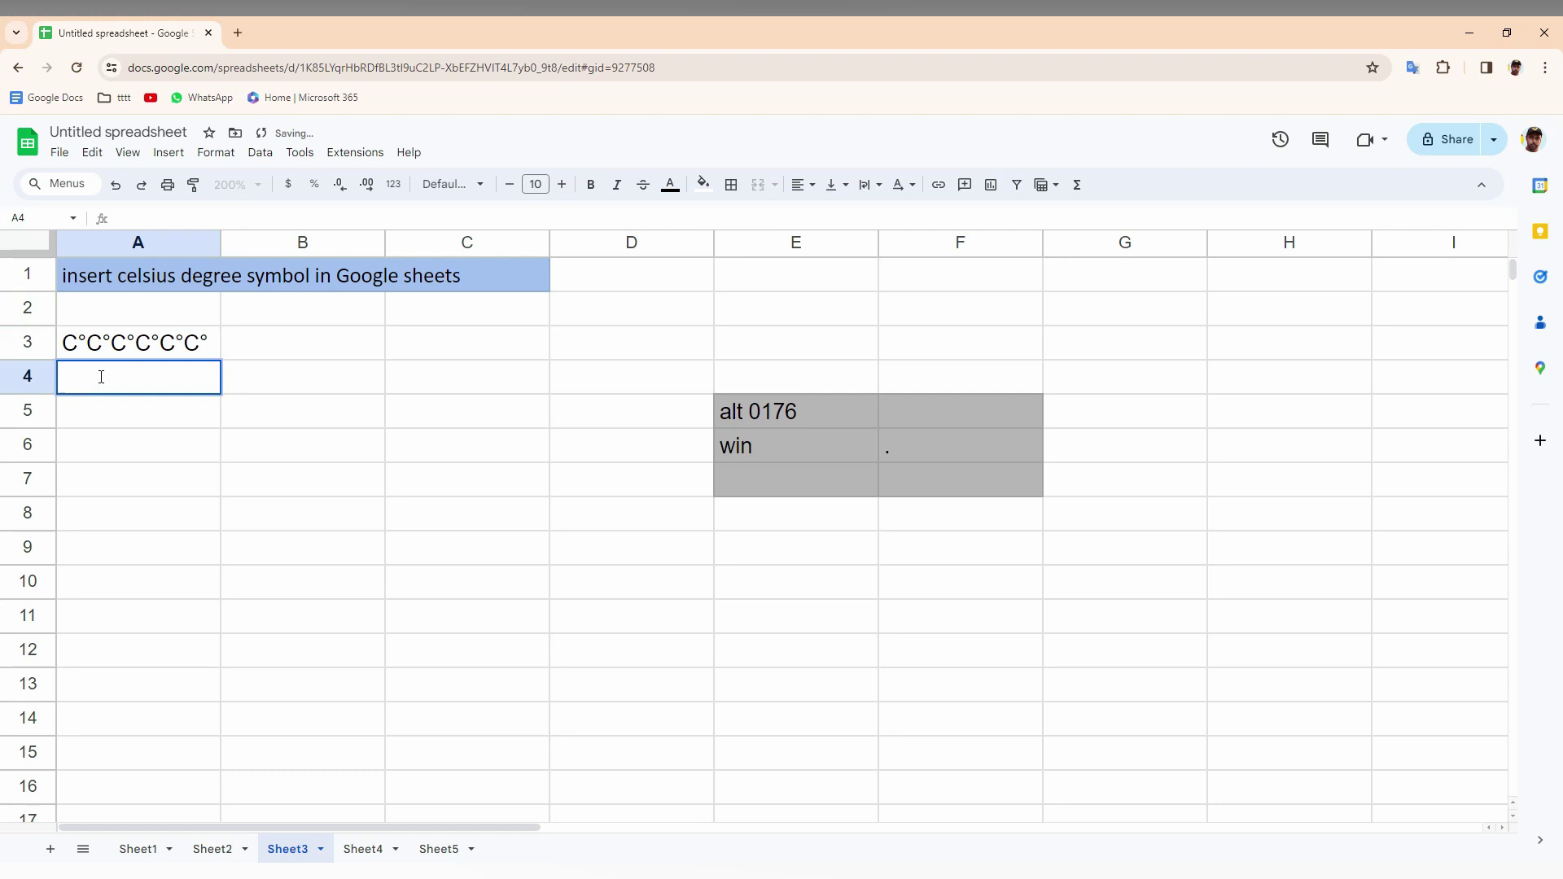
# - Open the emoji picker with Win+period, move it aside, and show the punctuation symbols
pyautogui.press('super+period')
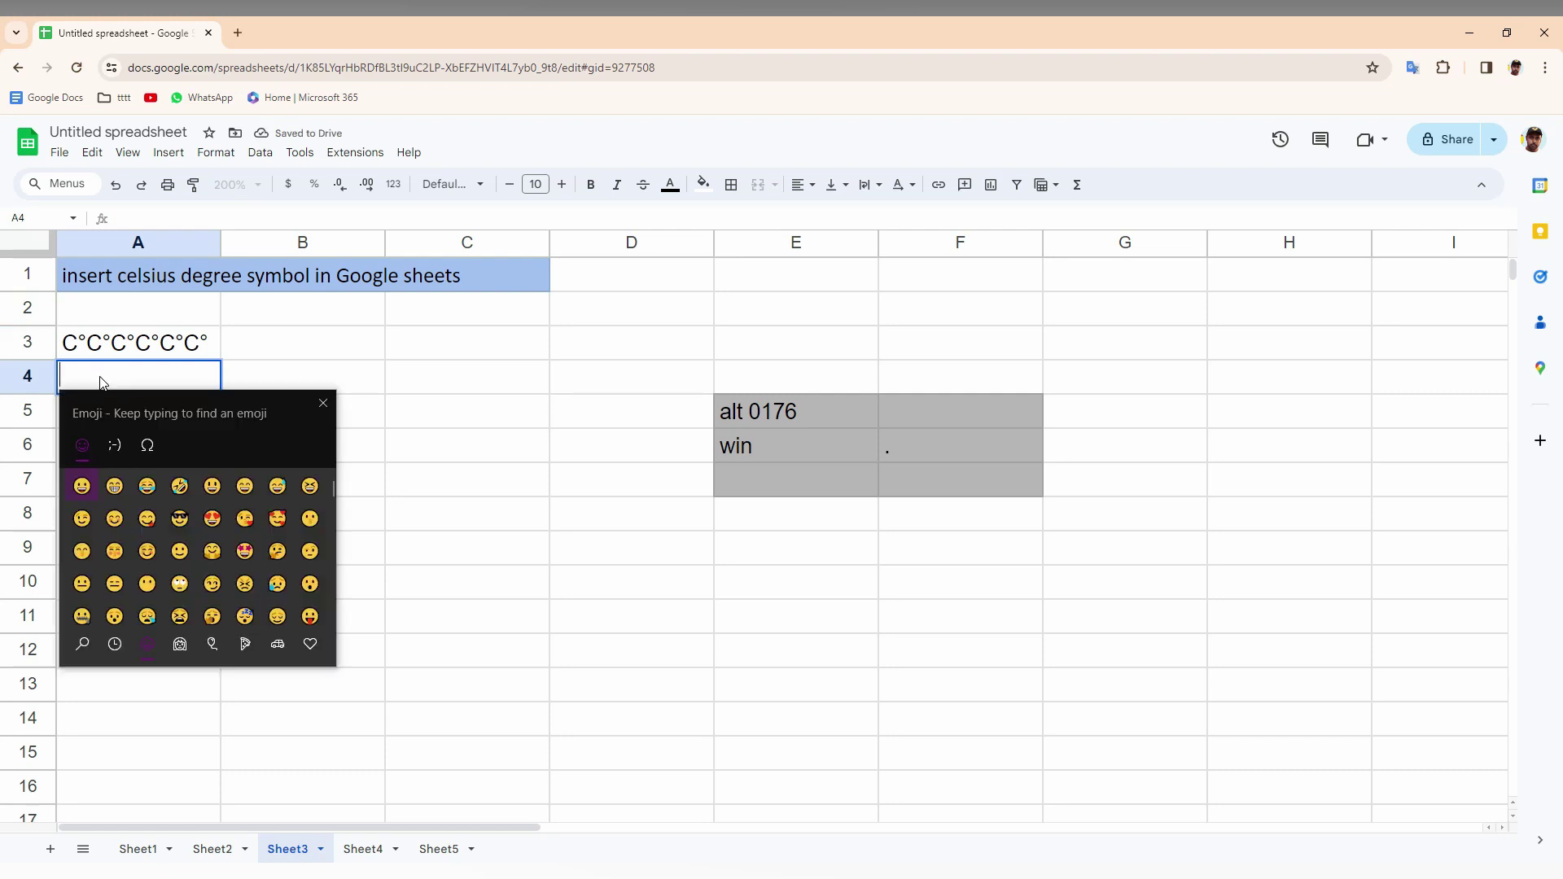
pyautogui.moveTo(122, 411); pyautogui.dragTo(379, 328)
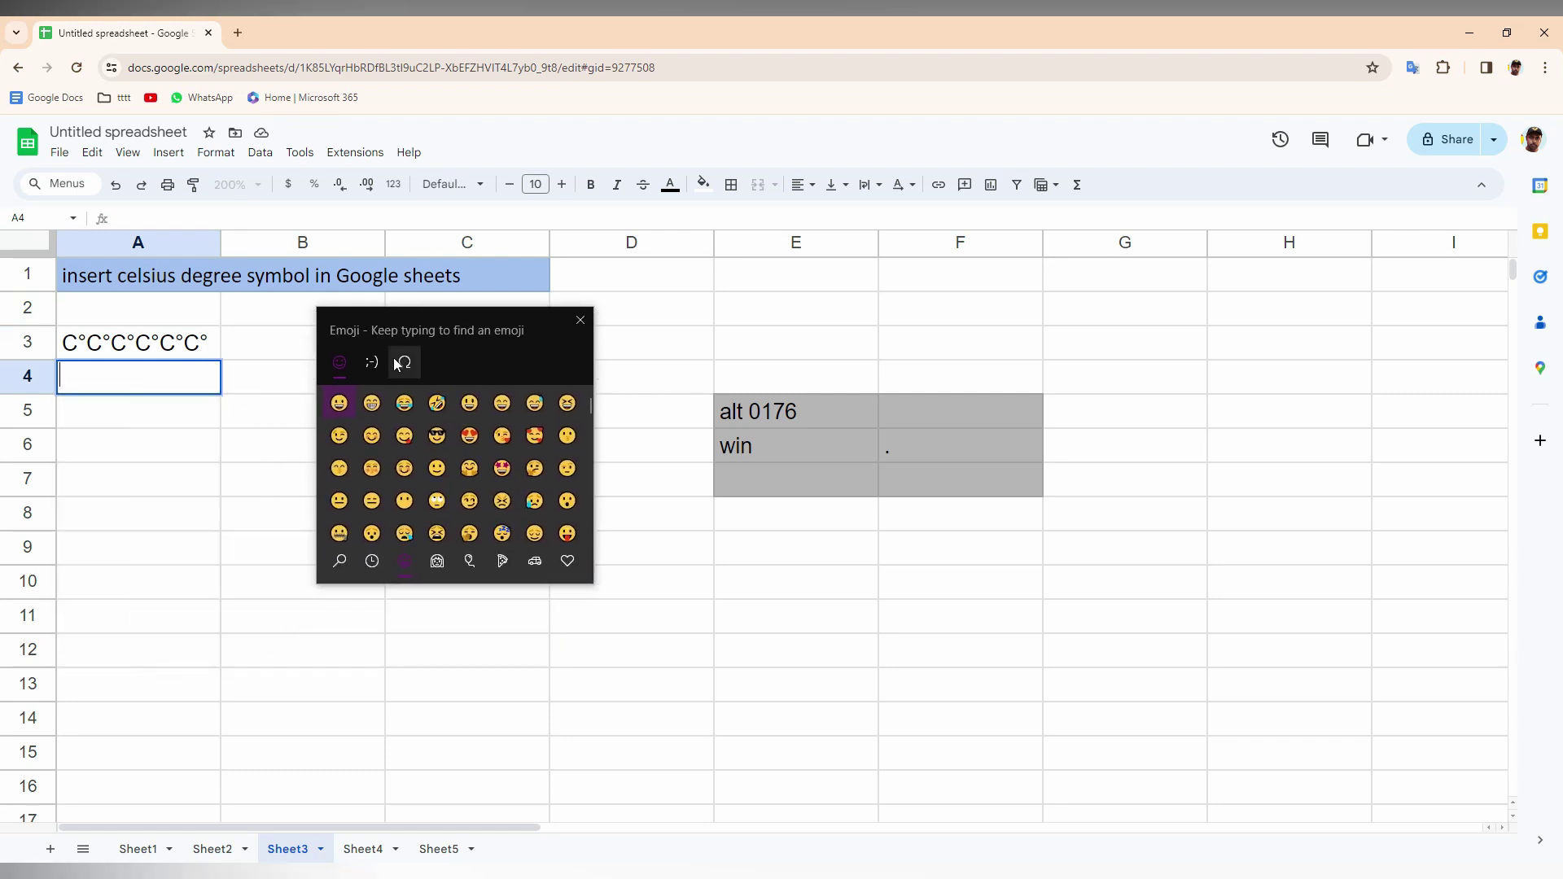
pyautogui.click(401, 362)
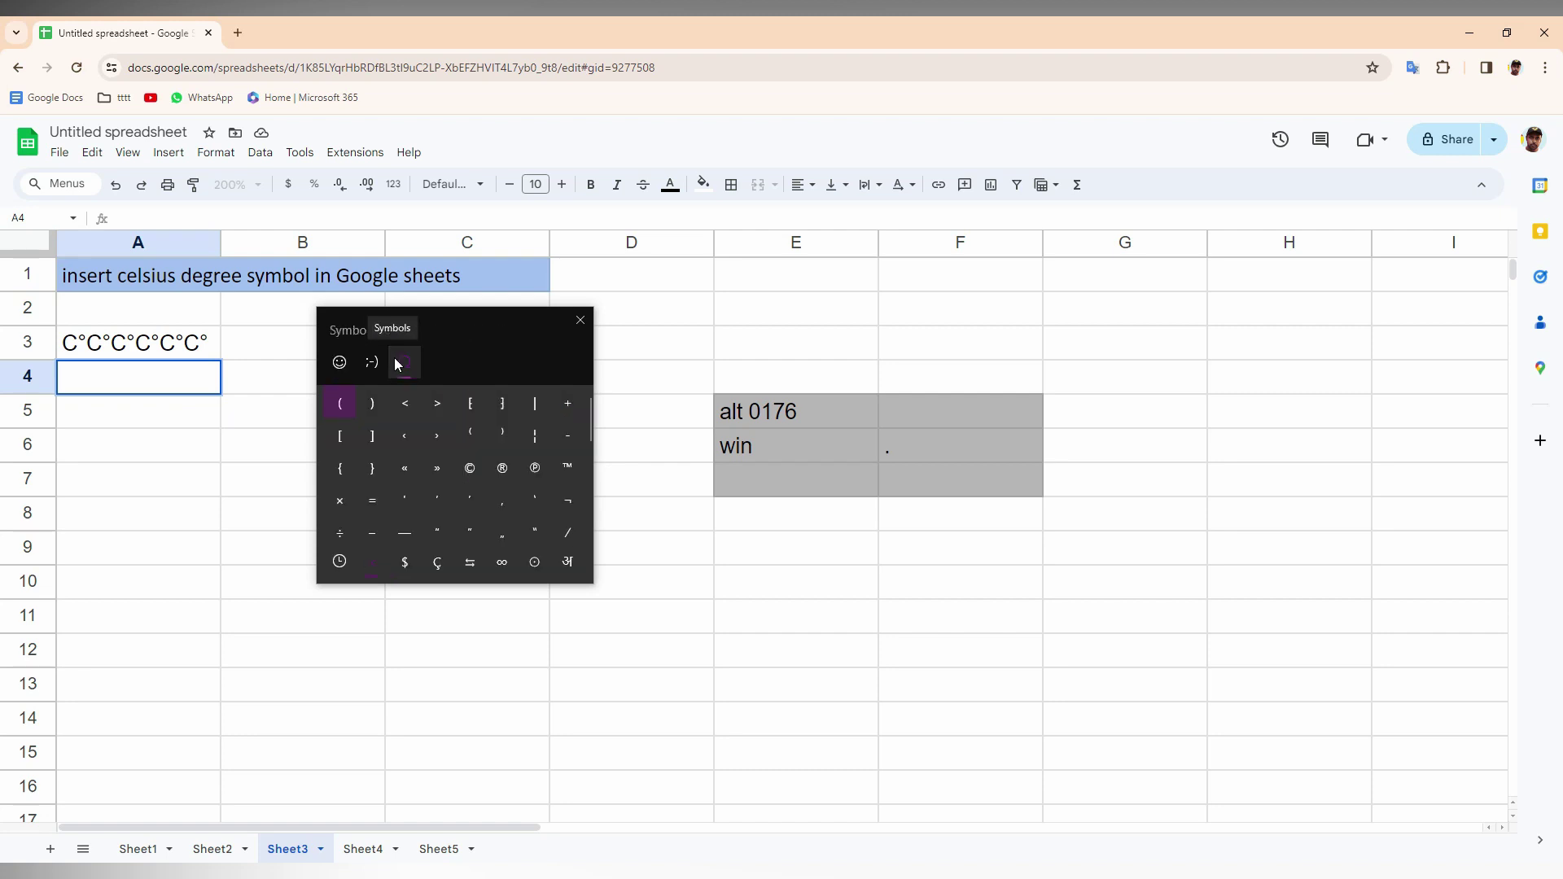
pyautogui.click(407, 564)
pyautogui.click(439, 565)
pyautogui.click(498, 564)
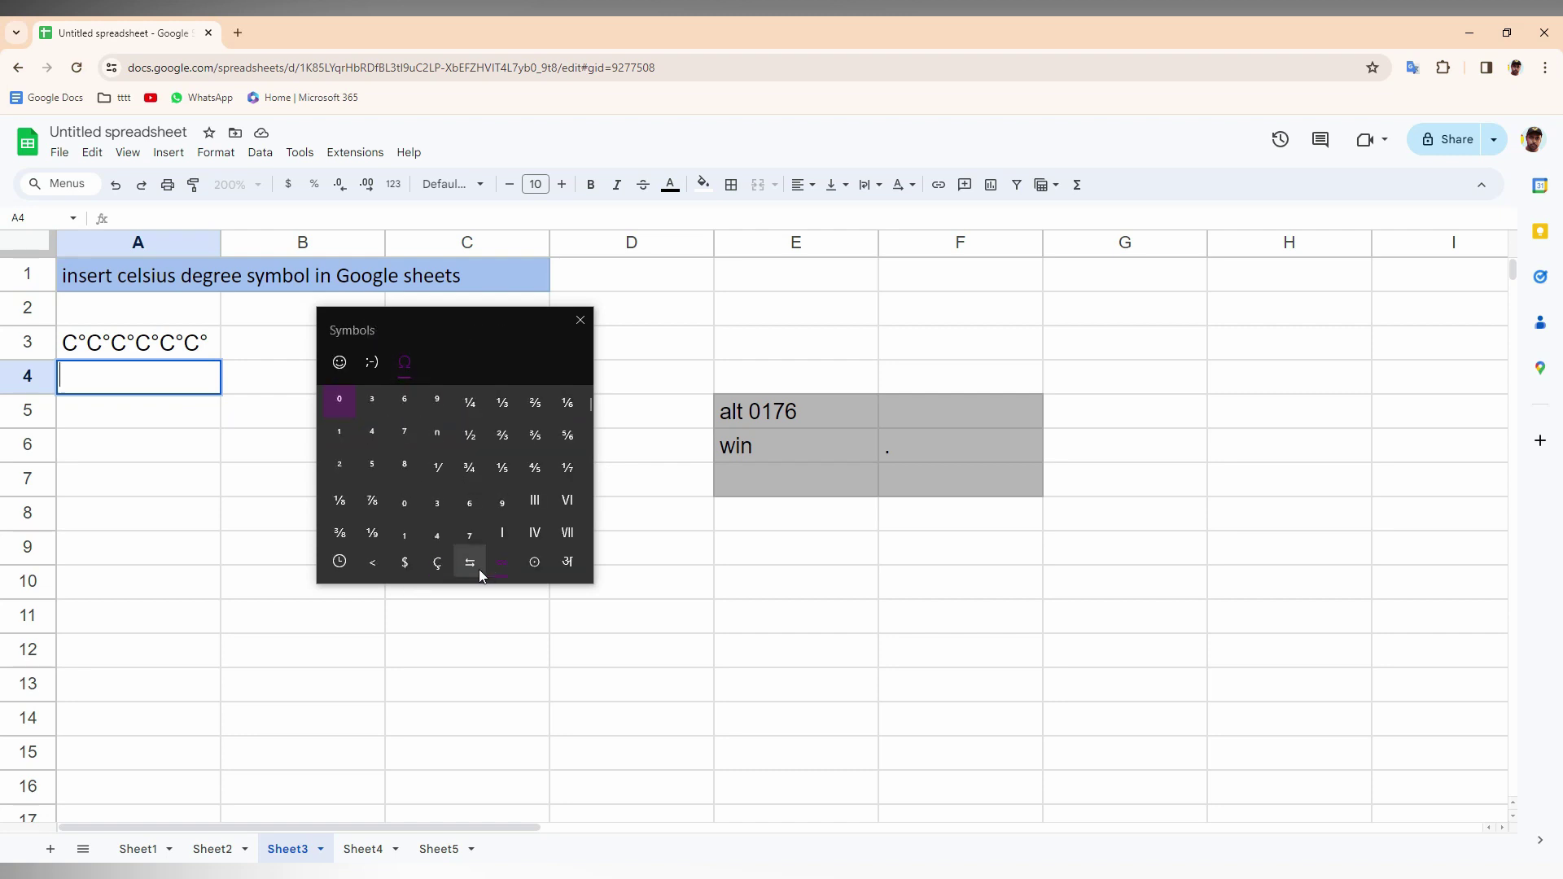
pyautogui.click(380, 562)
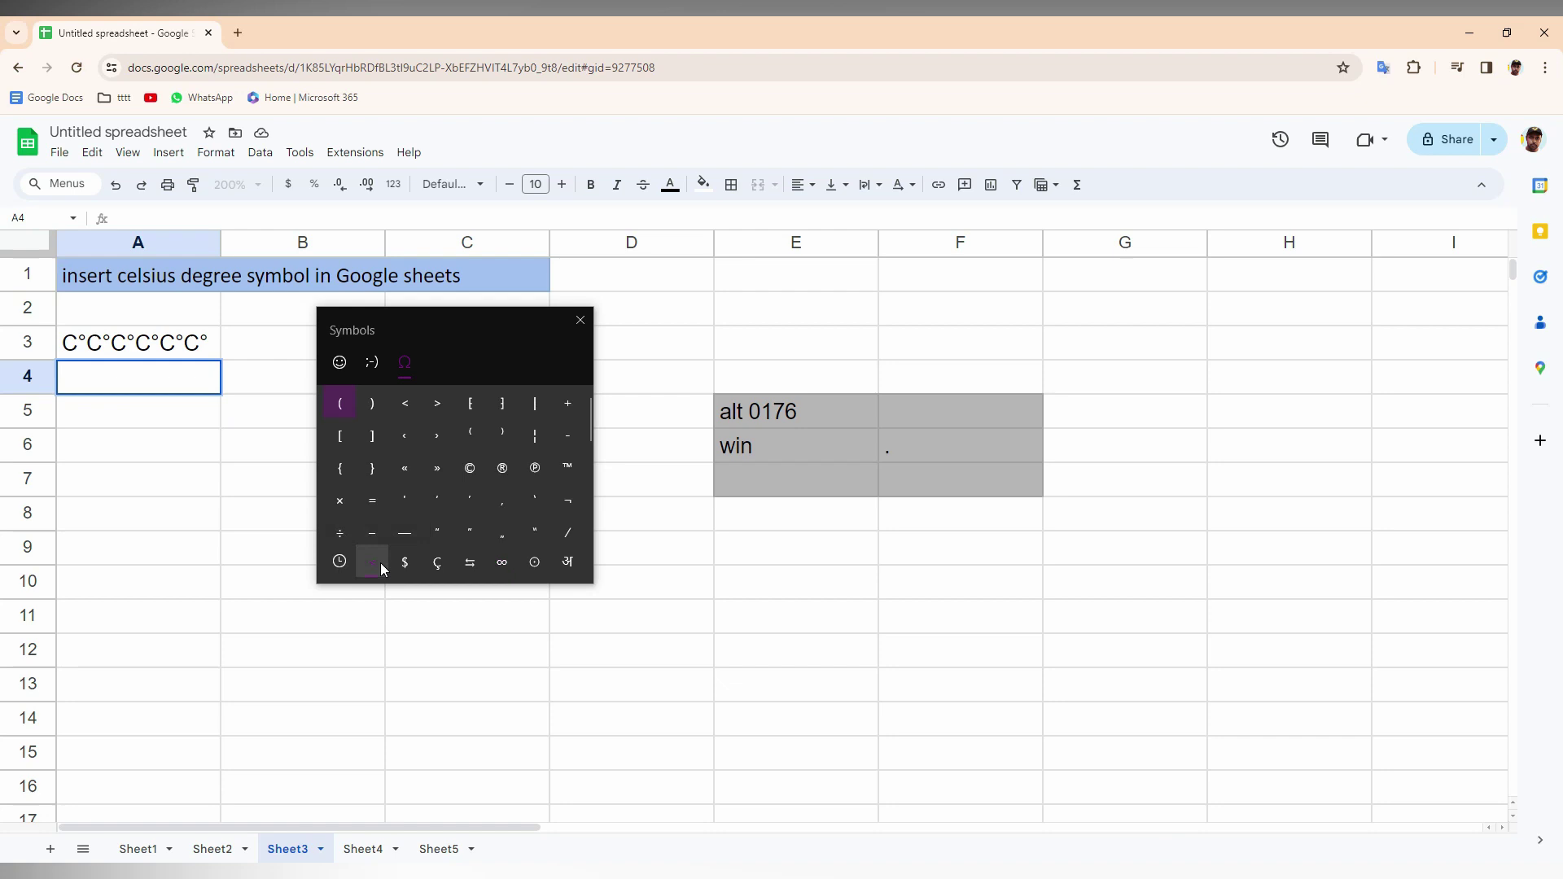
pyautogui.scroll(-2, 411, 479)
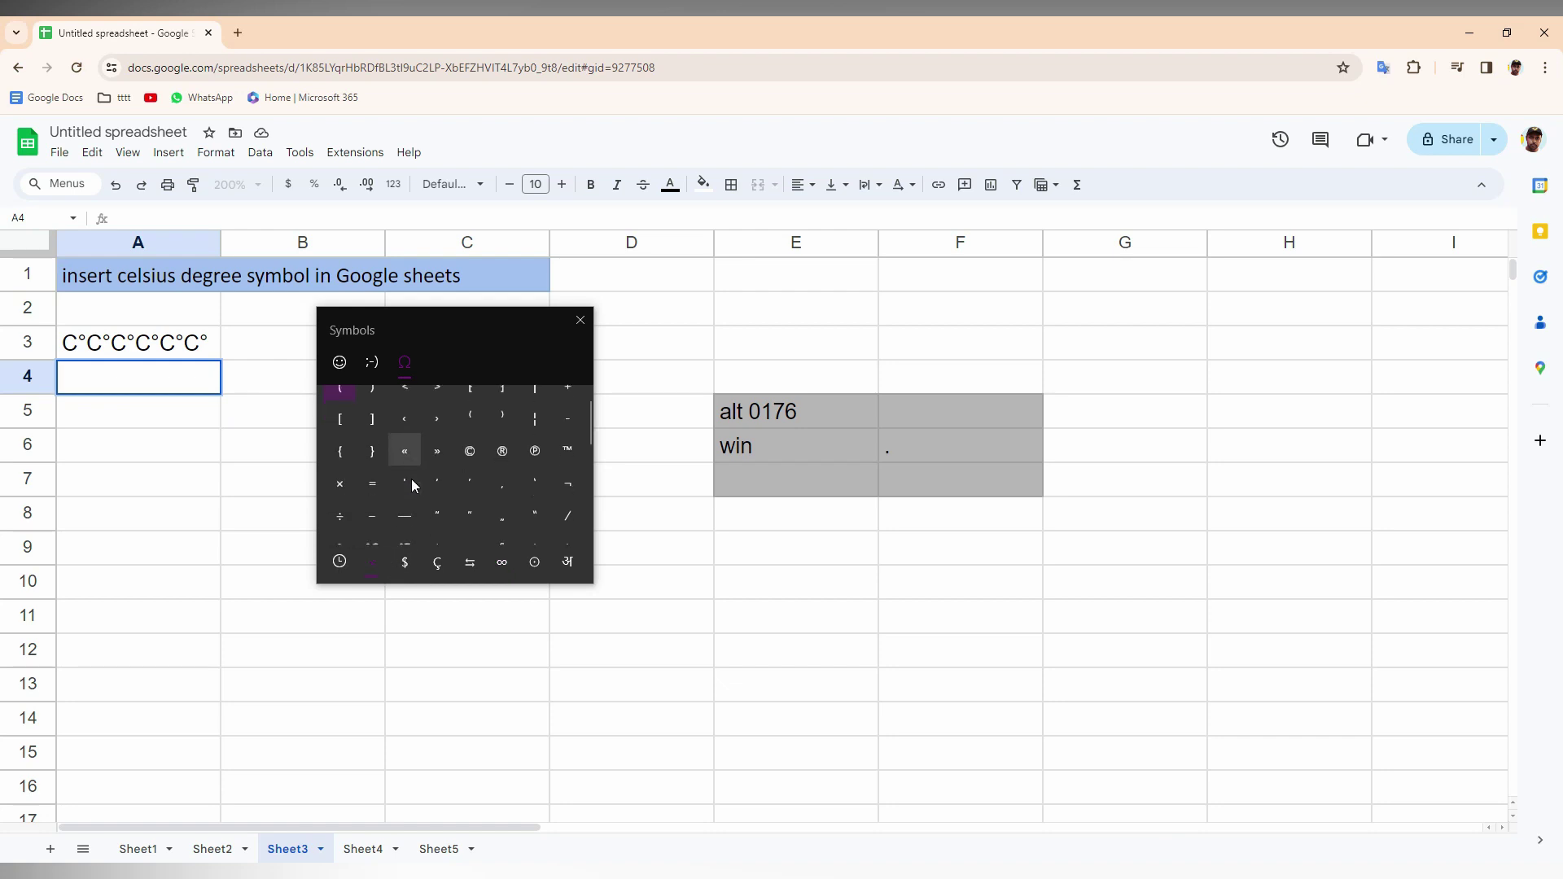
# - Insert six ℃ symbols into A4 and close the symbol picker
pyautogui.click(381, 510)
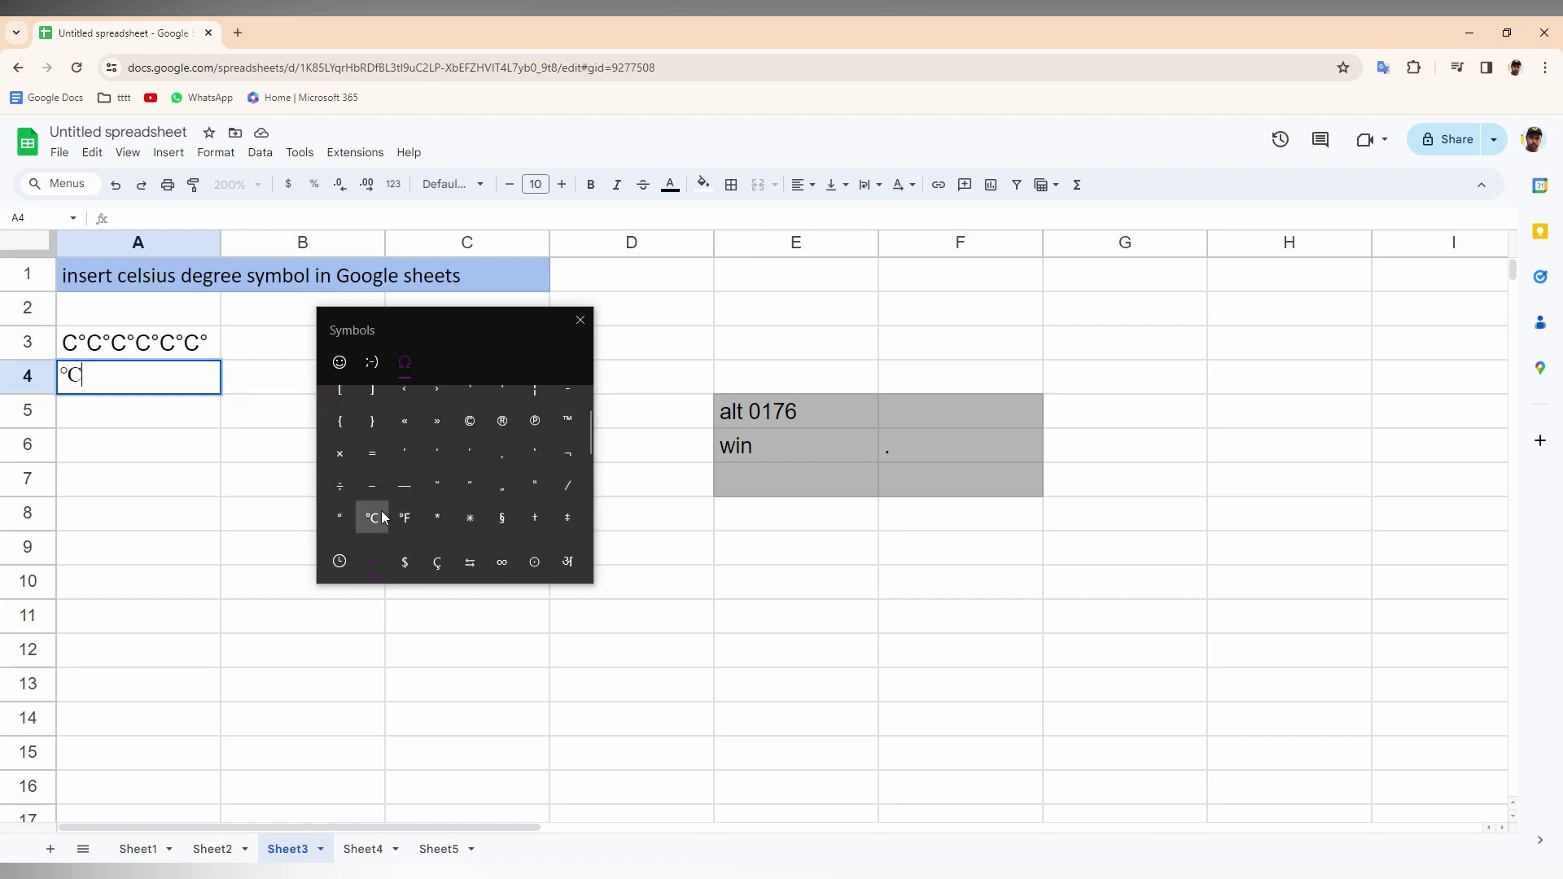
pyautogui.click(382, 511)
pyautogui.click(381, 511)
pyautogui.click(381, 510)
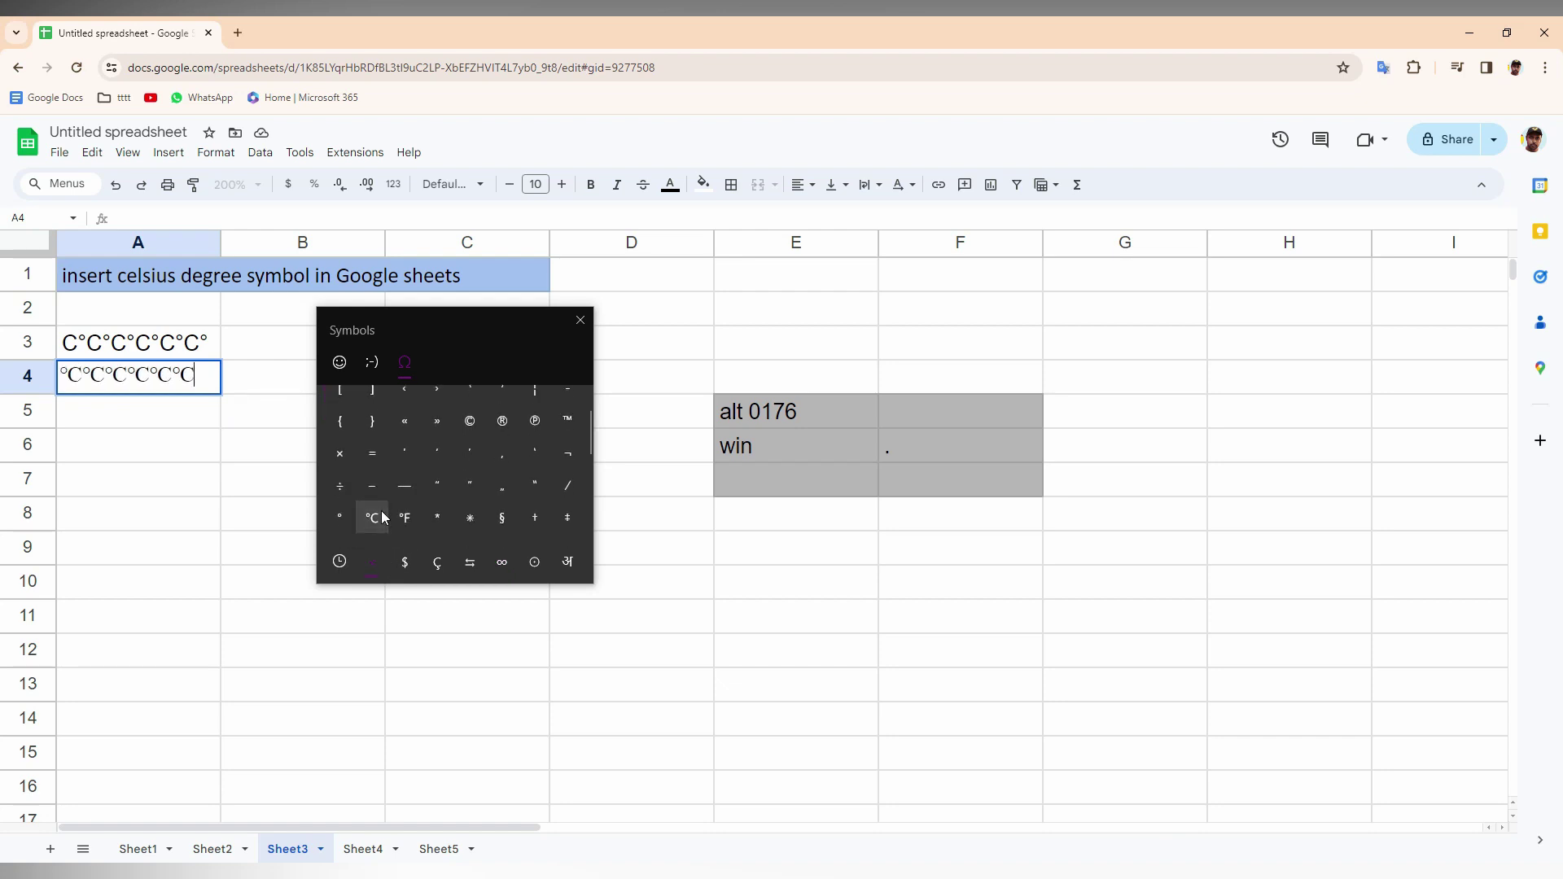
pyautogui.click(581, 320)
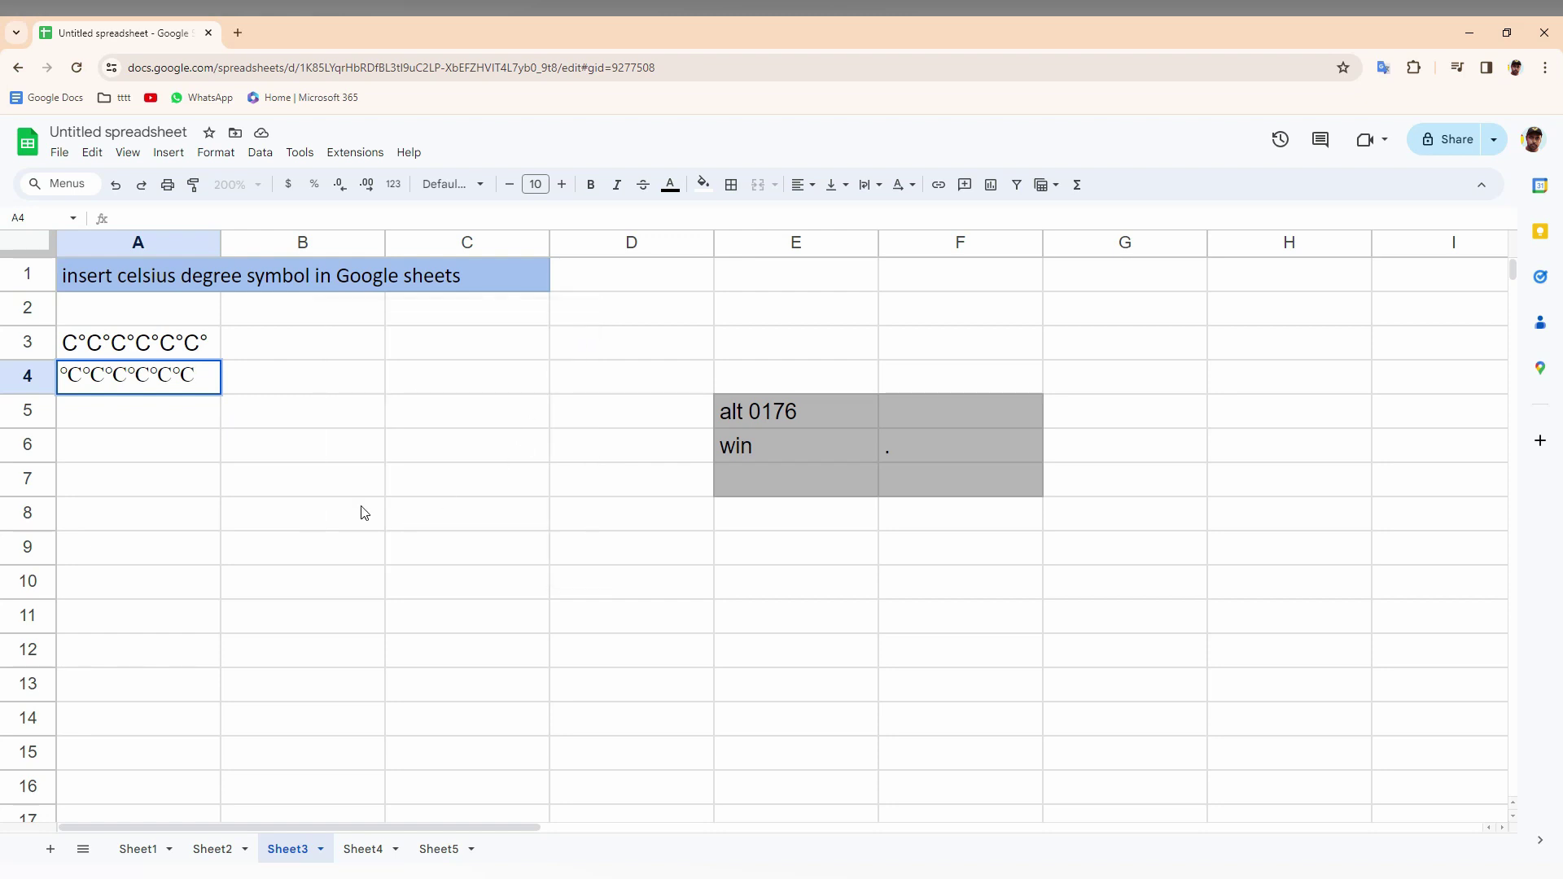